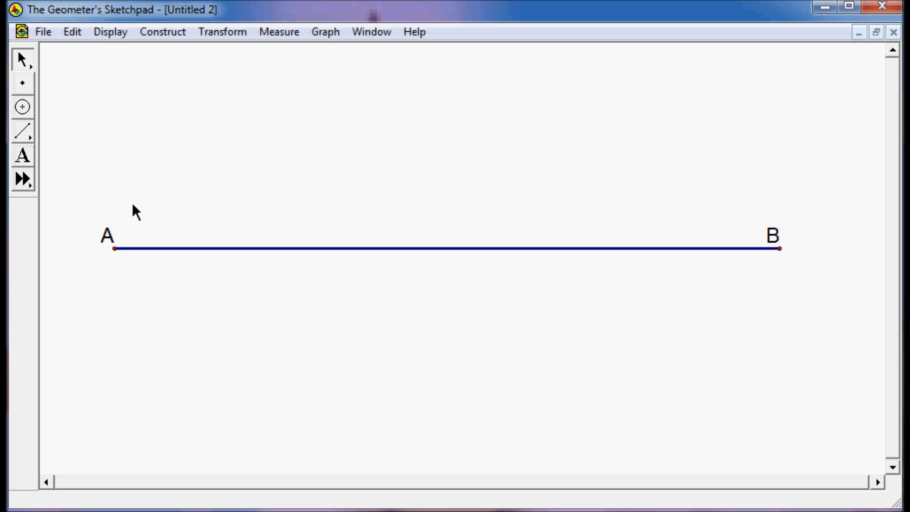
Mark point A as the center and dilate point B about A by a fixed ratio of 1/3.
{"action": "double_click", "coordinate": [114, 248]}
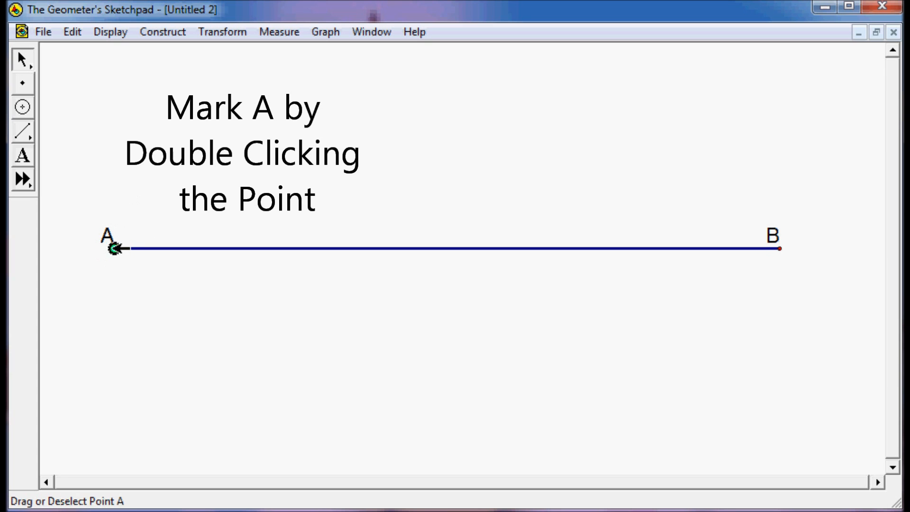
{"action": "left_click", "coordinate": [115, 248]}
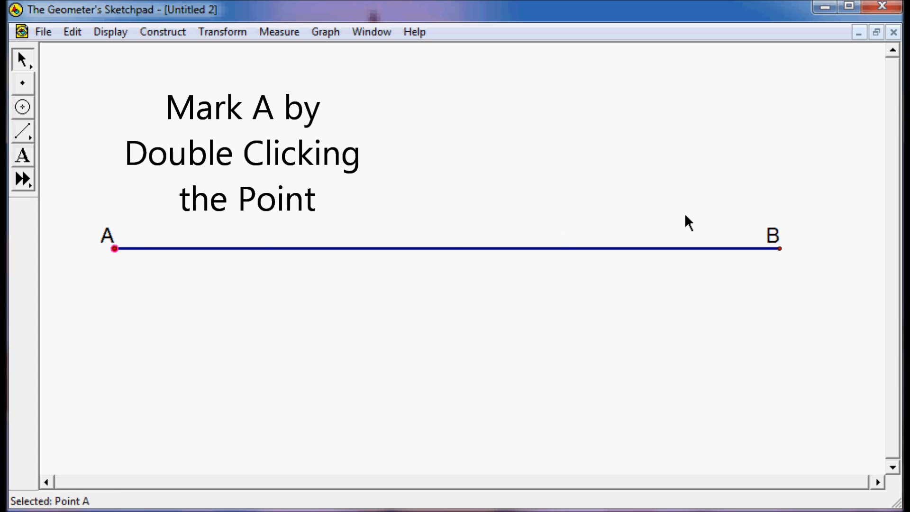
{"action": "left_click", "coordinate": [780, 249]}
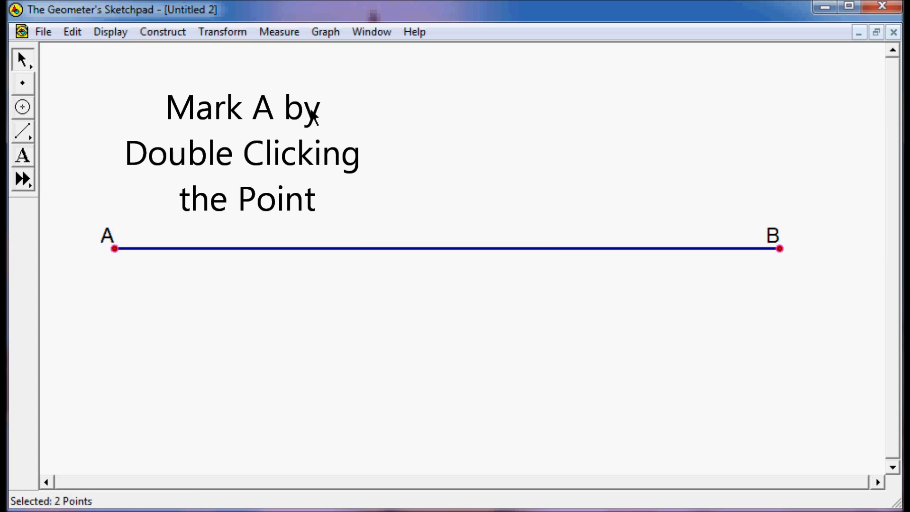
{"action": "left_click", "coordinate": [206, 35]}
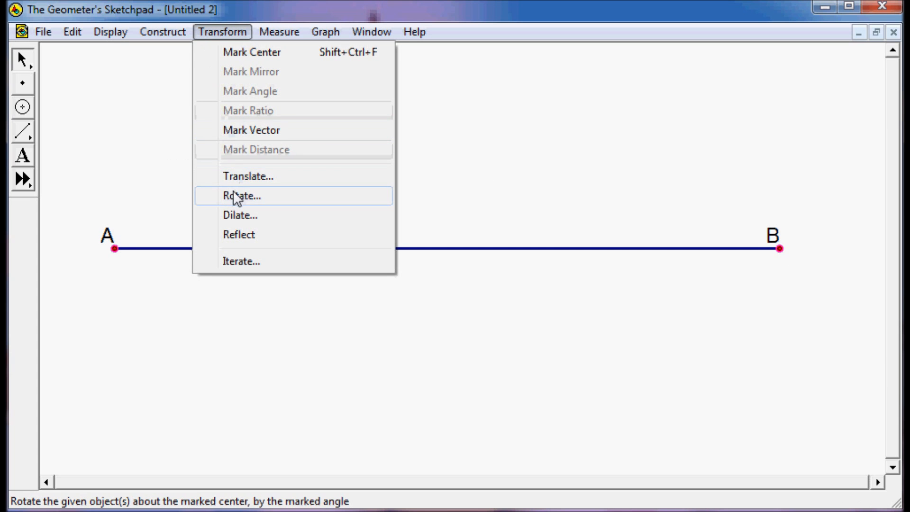
{"action": "left_click", "coordinate": [234, 213]}
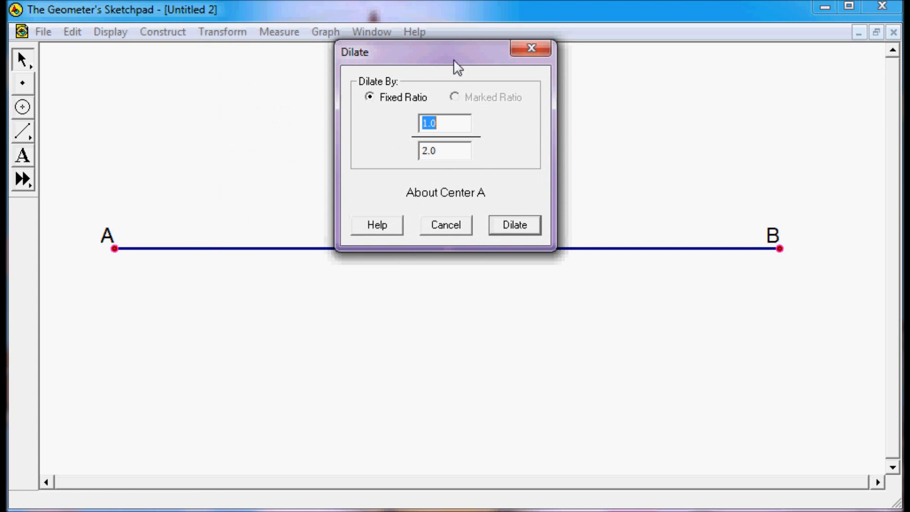
{"action": "left_click_drag", "start_coordinate": [447, 55], "coordinate": [440, 0]}
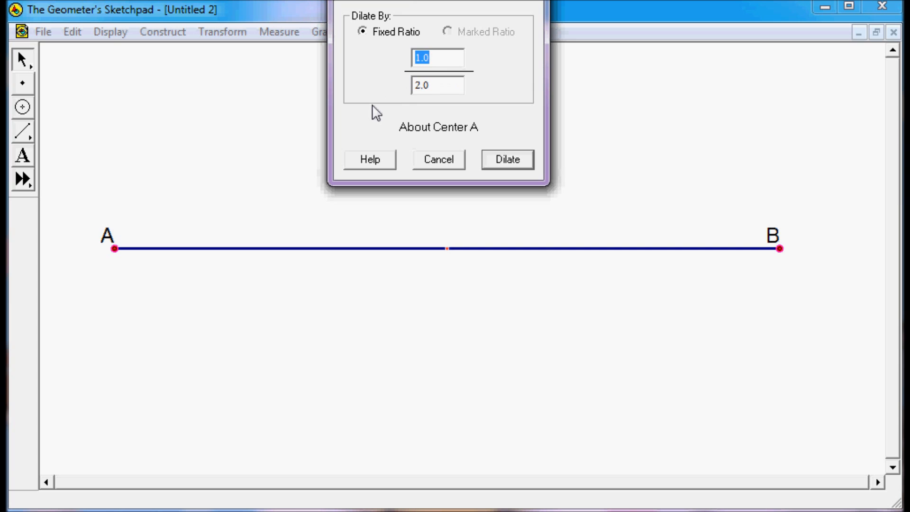
{"action": "left_click", "coordinate": [420, 88]}
{"action": "key", "text": "BackSpace"}
{"action": "type", "text": "3"}
{"action": "left_click", "coordinate": [516, 161]}
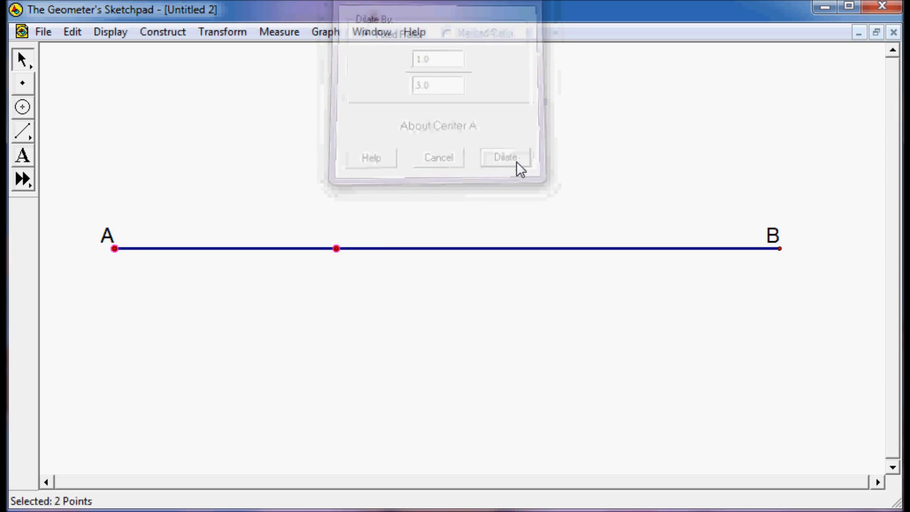
Mark point B as the center and dilate point A about B by the same 1/3 ratio.
{"action": "left_click", "coordinate": [297, 310]}
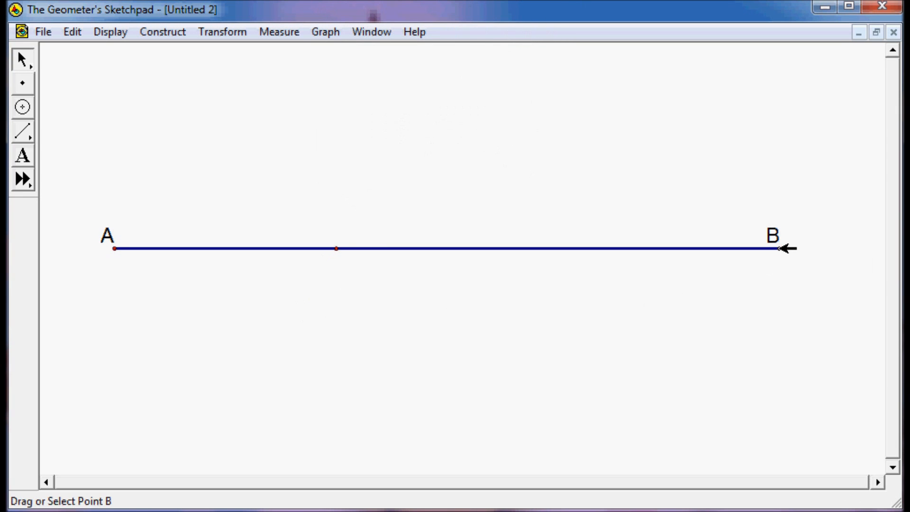
{"action": "double_click", "coordinate": [780, 249]}
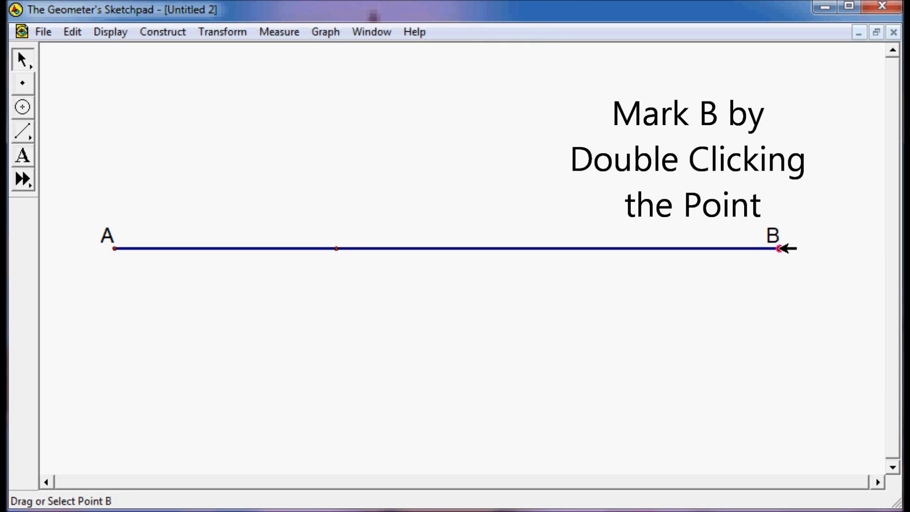
{"action": "left_click", "coordinate": [114, 249], "text": "shift"}
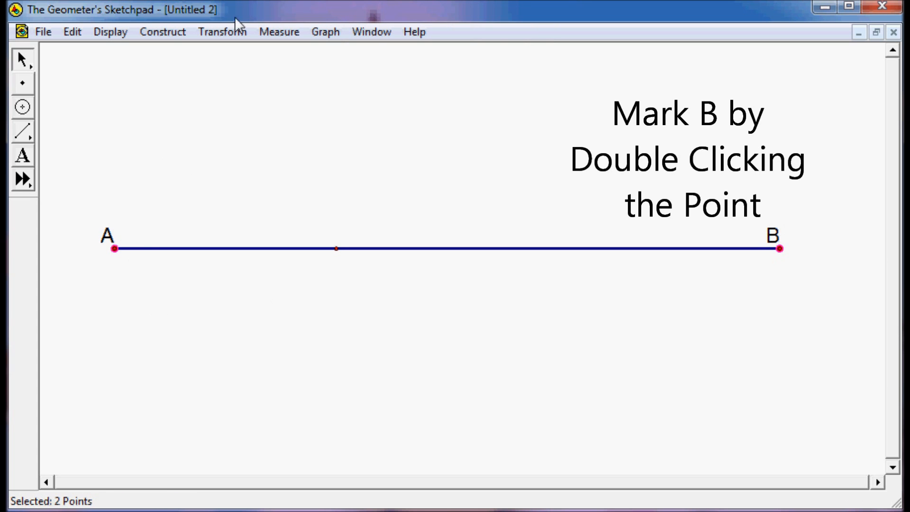
{"action": "left_click", "coordinate": [211, 32]}
{"action": "left_click", "coordinate": [252, 218]}
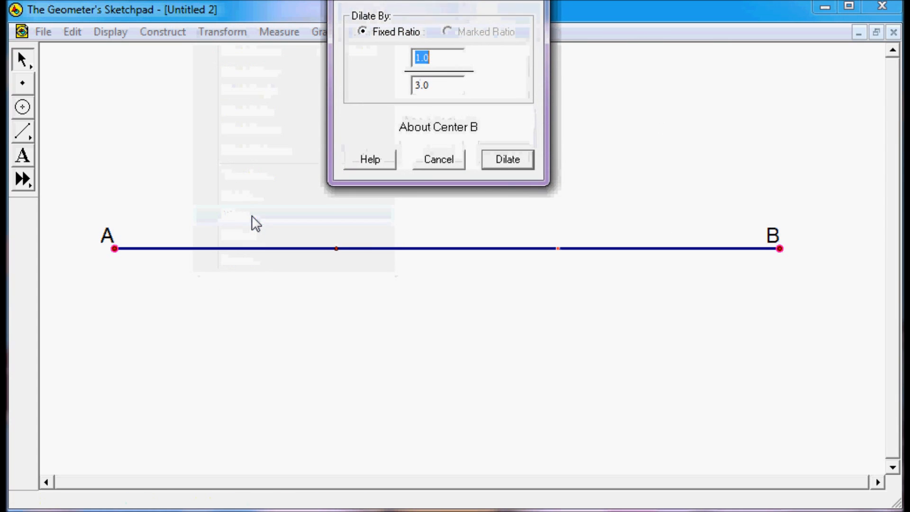
{"action": "left_click", "coordinate": [525, 163]}
{"action": "left_click", "coordinate": [330, 275]}
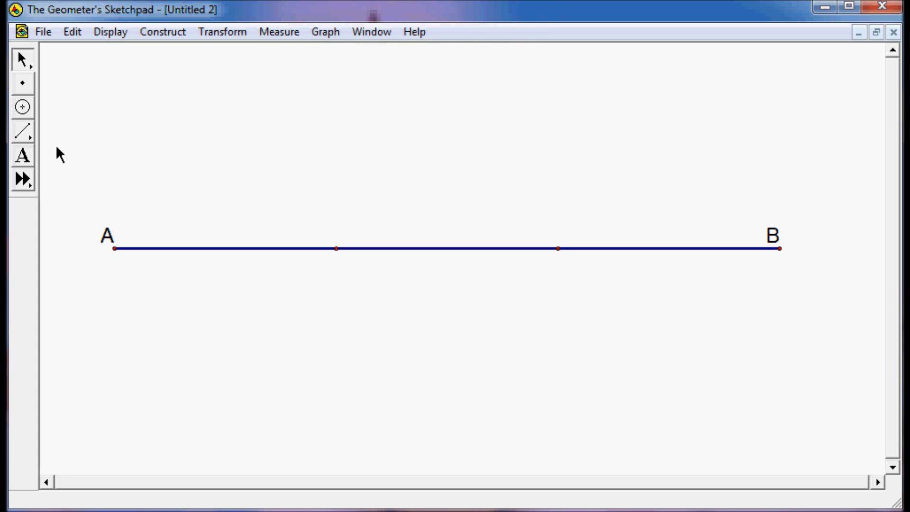
Relabel the trisection point nearer A as X.
{"action": "left_click", "coordinate": [23, 155]}
{"action": "left_click", "coordinate": [336, 249]}
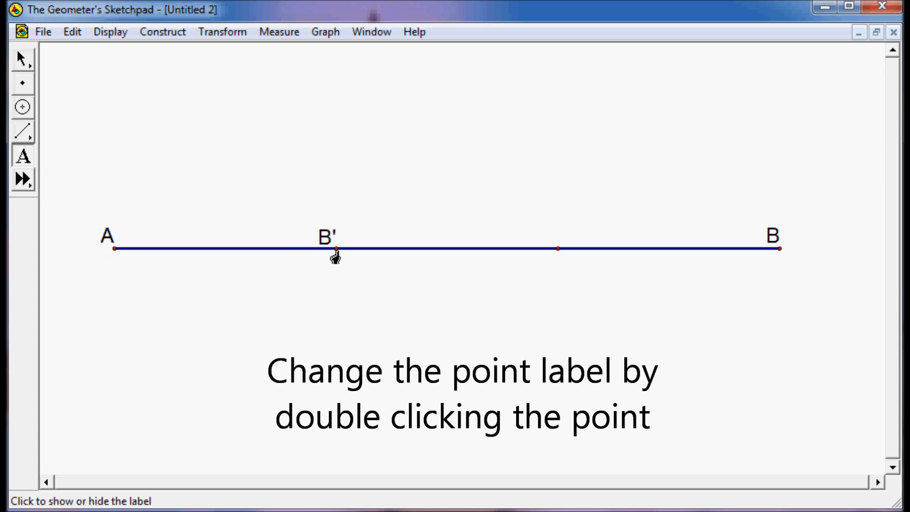
{"action": "double_click", "coordinate": [337, 250]}
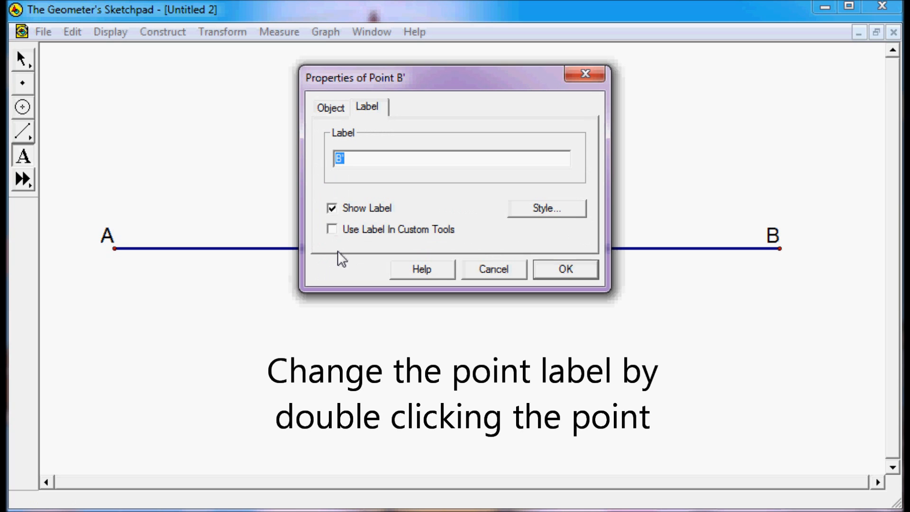
{"action": "type", "text": "X"}
{"action": "key", "text": "Return"}
Relabel the trisection point nearer B as Y.
{"action": "left_click", "coordinate": [558, 251]}
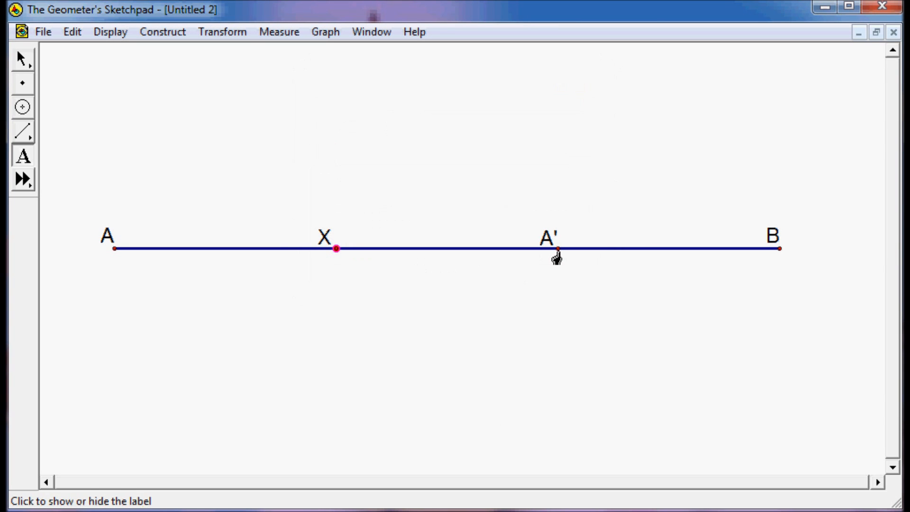
{"action": "double_click", "coordinate": [557, 252]}
{"action": "type", "text": "Y"}
{"action": "key", "text": "Return"}
{"action": "key", "text": "Escape"}
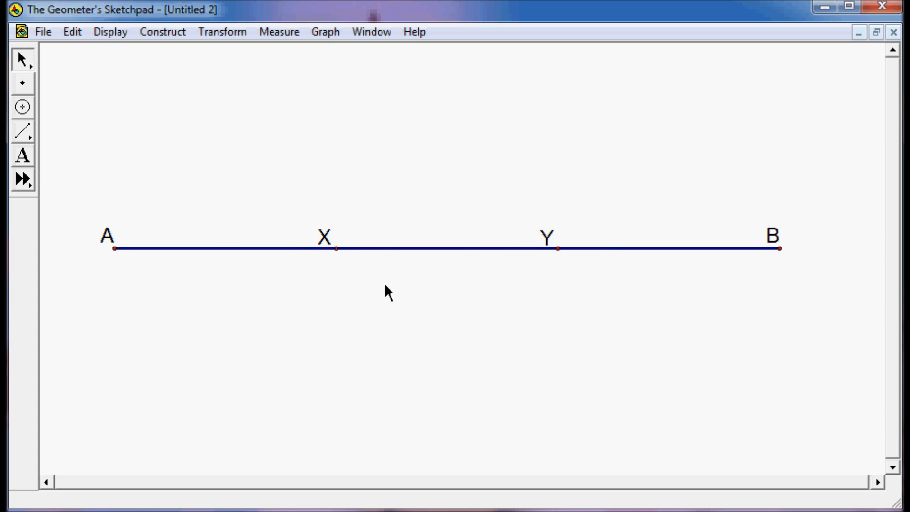
Hide segment AB and draw new segments AX and YB in its place.
{"action": "left_click", "coordinate": [397, 248]}
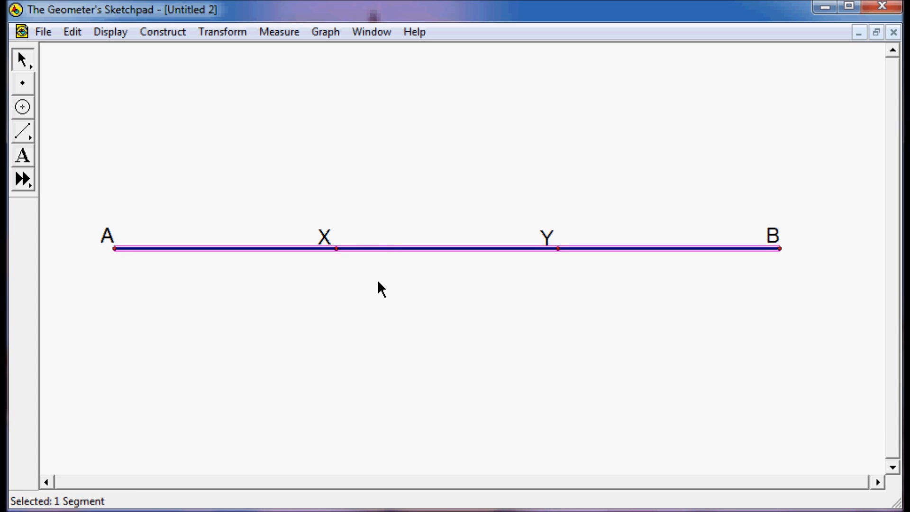
{"action": "key", "text": "ctrl+h"}
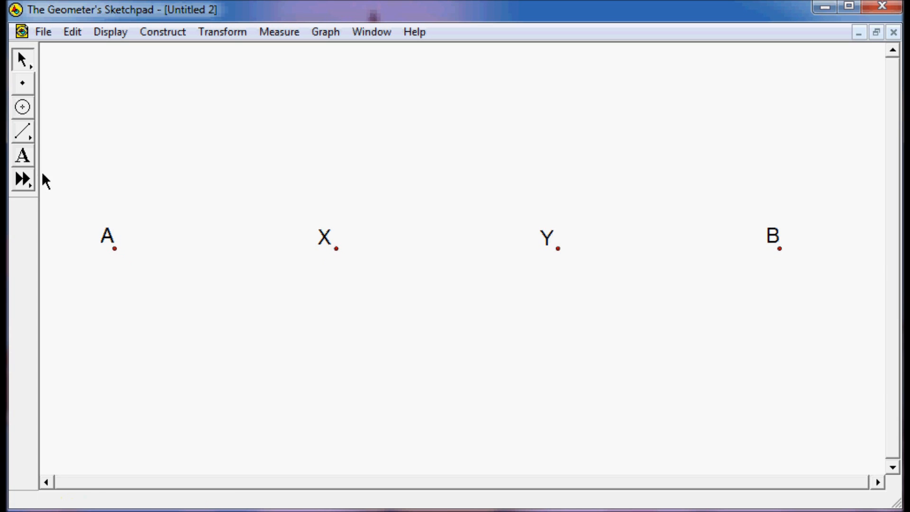
{"action": "left_click", "coordinate": [27, 124]}
{"action": "left_click_drag", "start_coordinate": [116, 248], "coordinate": [336, 248]}
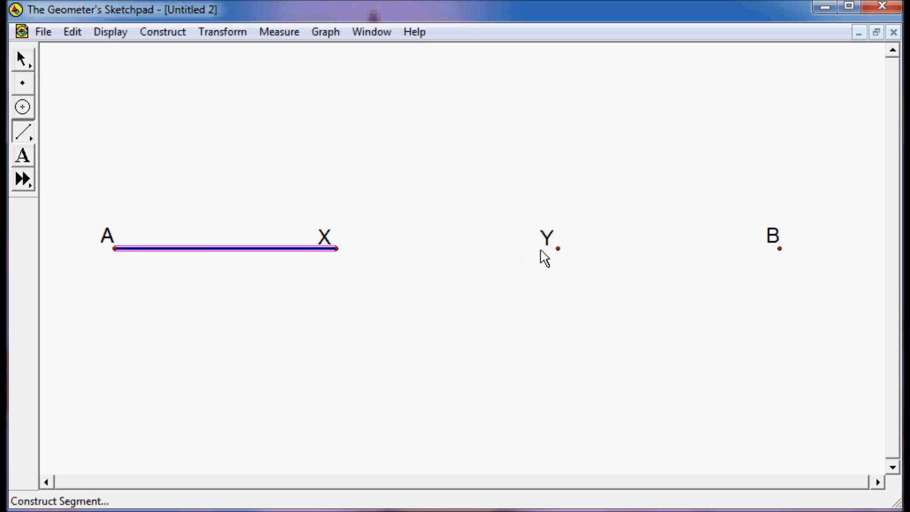
{"action": "left_click_drag", "start_coordinate": [559, 249], "coordinate": [780, 249]}
{"action": "left_click", "coordinate": [22, 60]}
{"action": "left_click", "coordinate": [230, 191]}
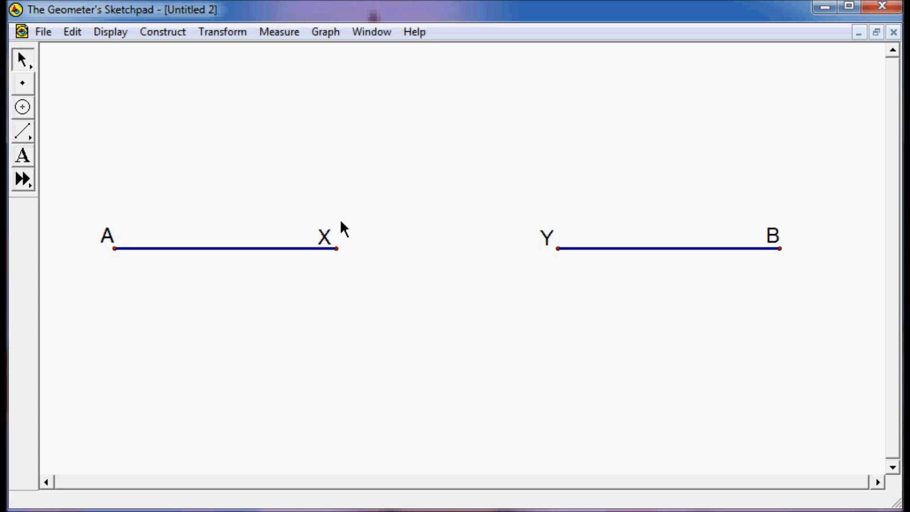
Draw a circle centered at X through A and a circle centered at Y through B.
{"action": "left_click", "coordinate": [28, 110]}
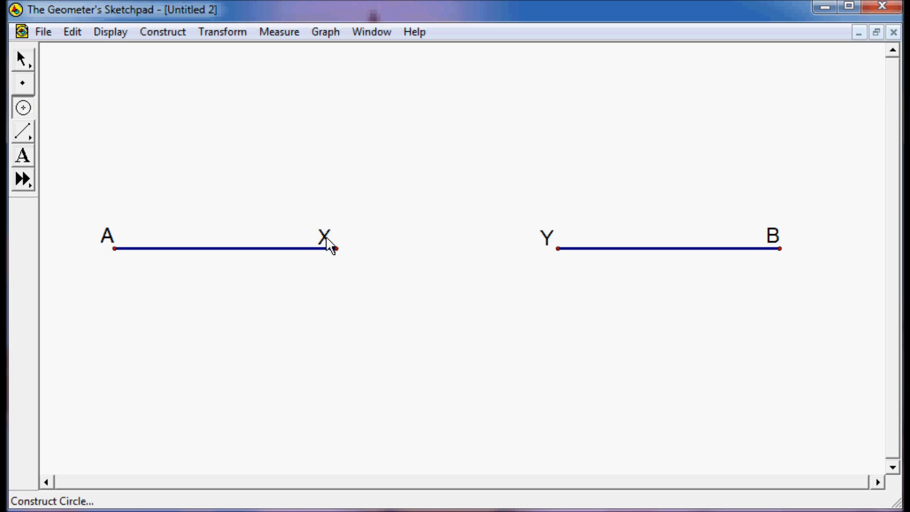
{"action": "left_click_drag", "start_coordinate": [336, 248], "coordinate": [115, 248]}
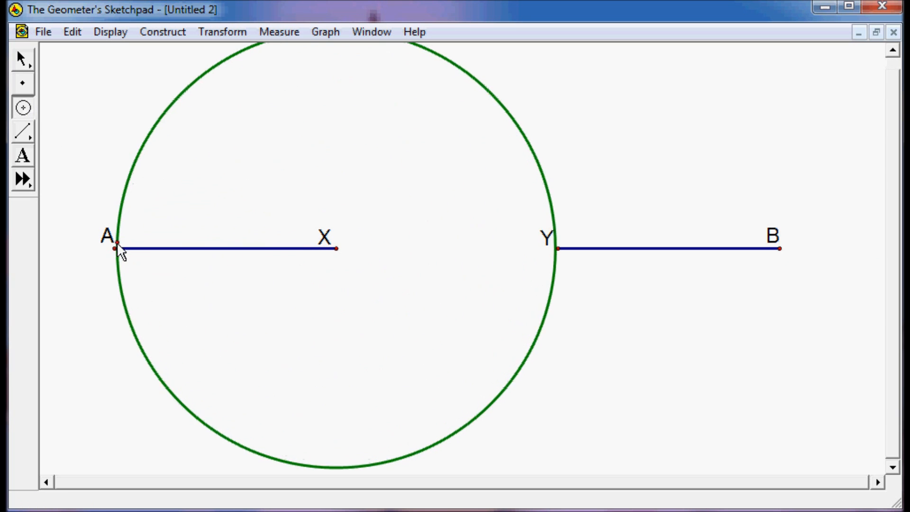
{"action": "left_click_drag", "start_coordinate": [558, 248], "coordinate": [777, 247]}
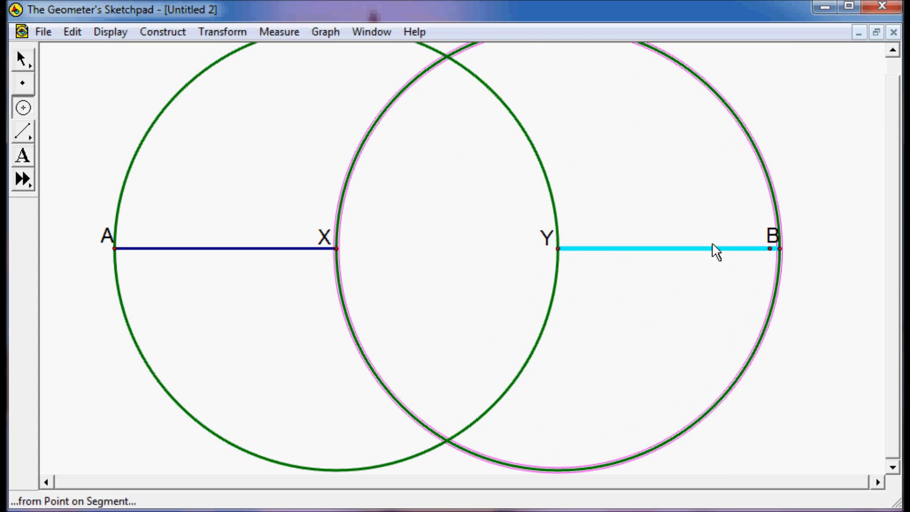
{"action": "left_click", "coordinate": [25, 57]}
{"action": "left_click", "coordinate": [279, 181]}
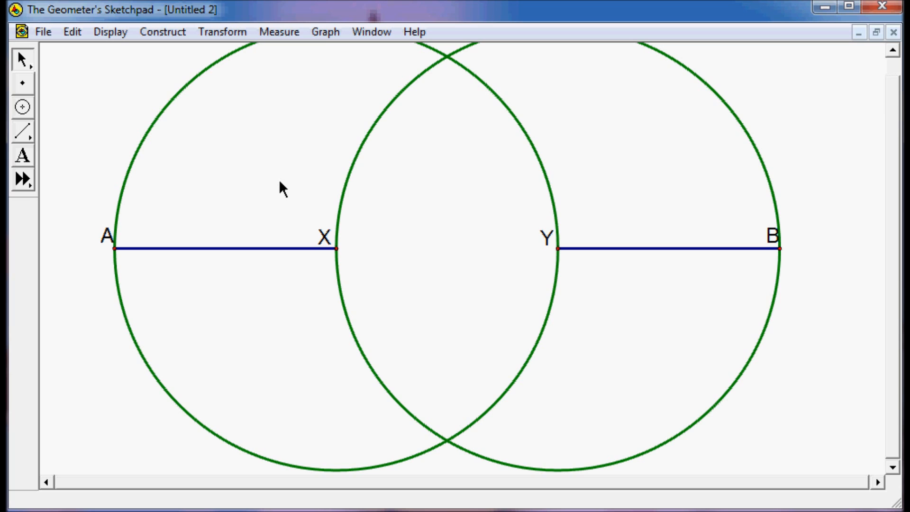
Draw segments from X and from Y to the circles' upper intersection point.
{"action": "left_click", "coordinate": [23, 134]}
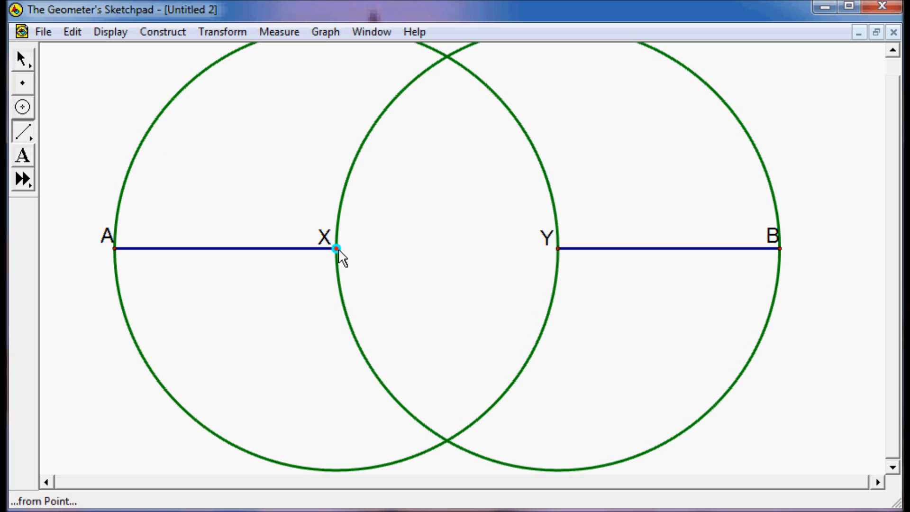
{"action": "left_click_drag", "start_coordinate": [336, 248], "coordinate": [447, 58]}
{"action": "left_click_drag", "start_coordinate": [558, 249], "coordinate": [447, 57]}
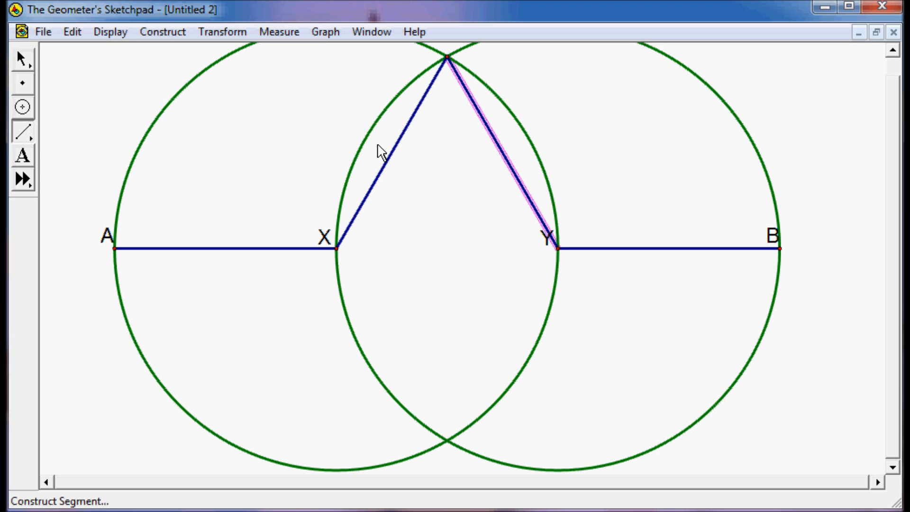
{"action": "left_click", "coordinate": [19, 57]}
{"action": "left_click", "coordinate": [225, 152]}
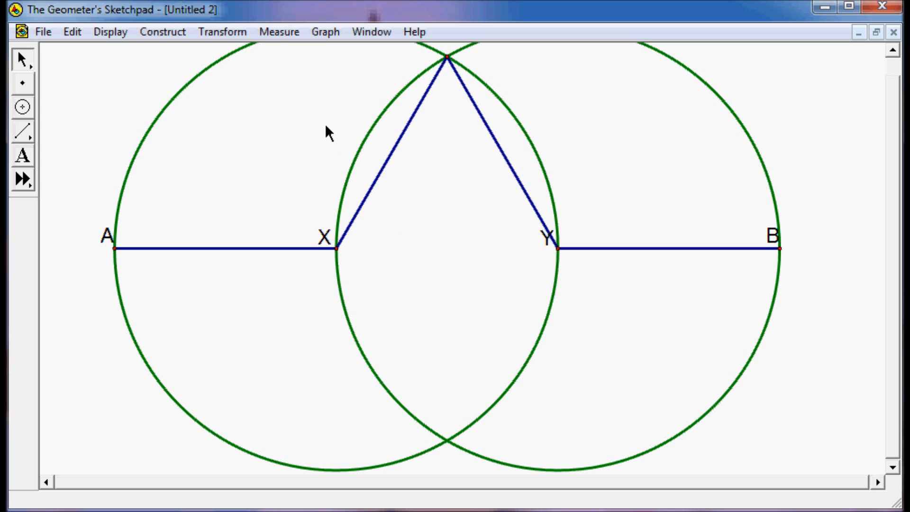
Hide both construction circles and show the label C on the apex point.
{"action": "left_click_drag", "start_coordinate": [161, 67], "coordinate": [358, 166]}
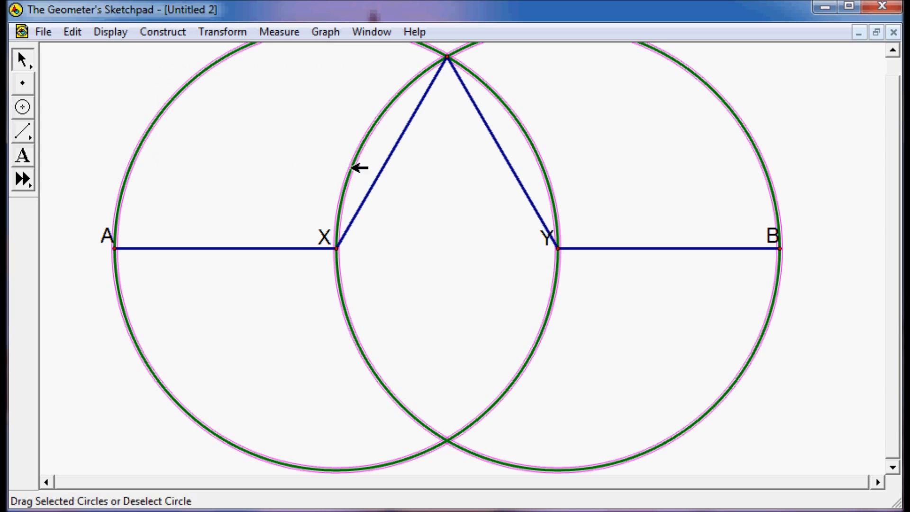
{"action": "key", "text": "ctrl+h"}
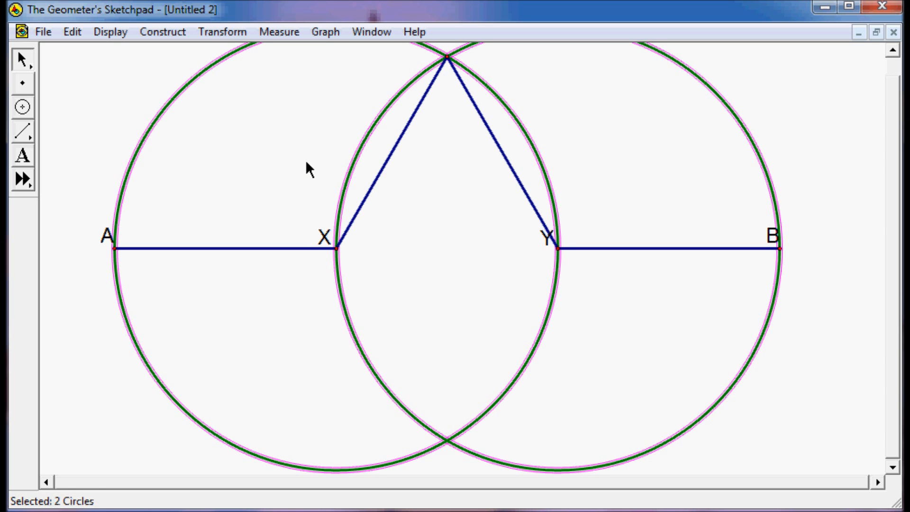
{"action": "left_click", "coordinate": [22, 156]}
{"action": "left_click", "coordinate": [447, 59]}
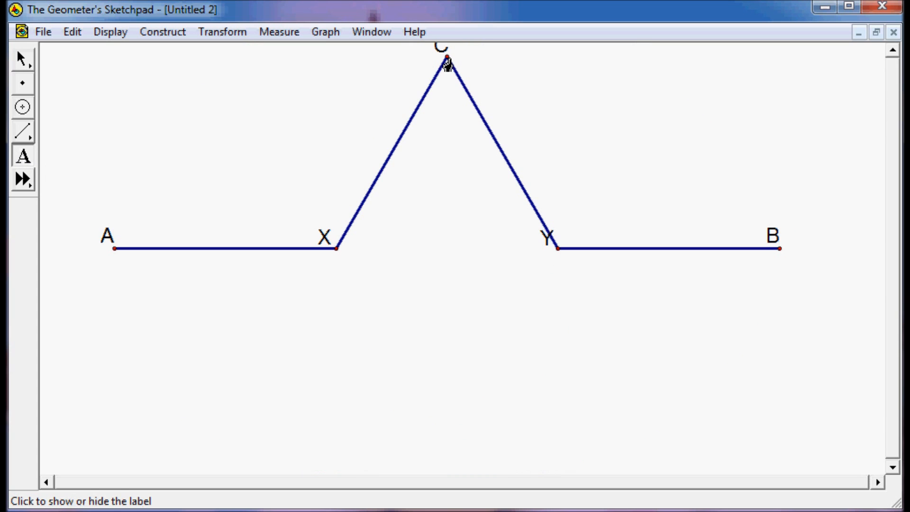
{"action": "scroll", "coordinate": [891, 237], "scroll_direction": "up", "scroll_amount": 1}
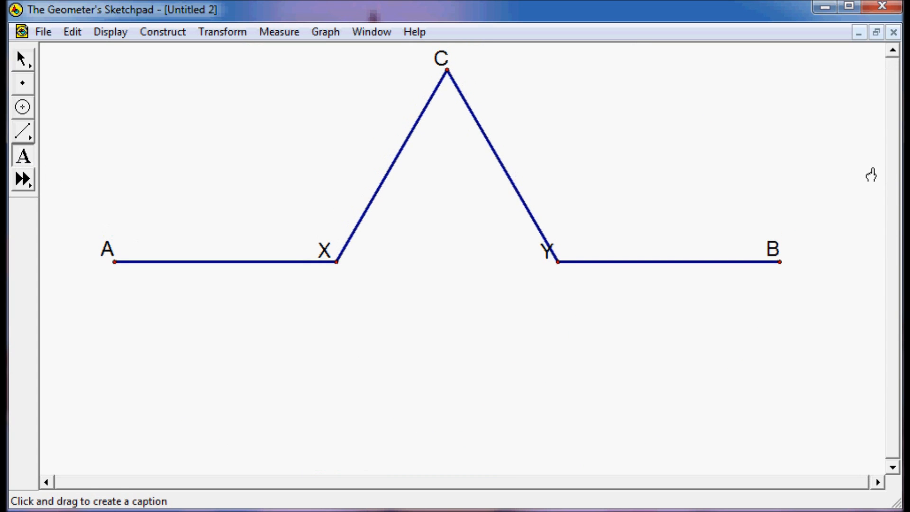
{"action": "key", "text": "Escape"}
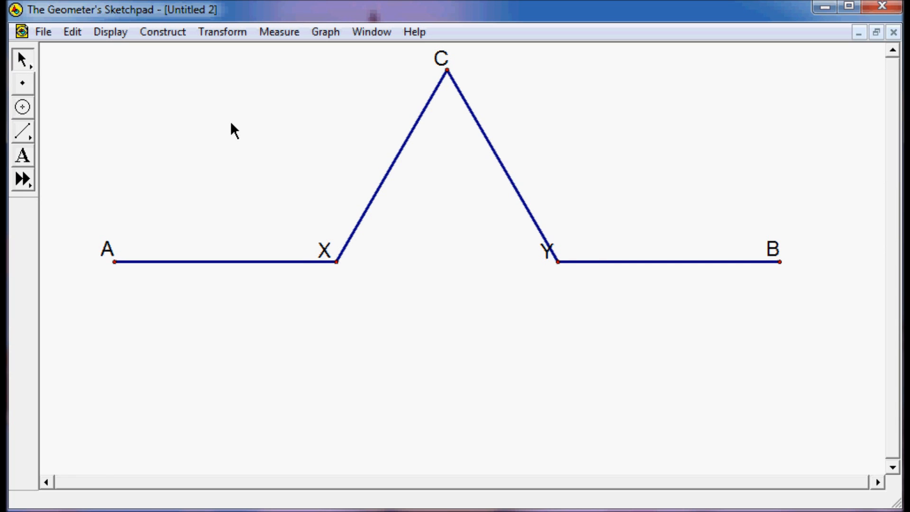
Select the whole figure and move it down toward the middle of the sketch.
{"action": "left_click_drag", "start_coordinate": [66, 49], "coordinate": [852, 313]}
{"action": "left_click_drag", "start_coordinate": [542, 231], "coordinate": [535, 293]}
{"action": "left_click", "coordinate": [650, 194]}
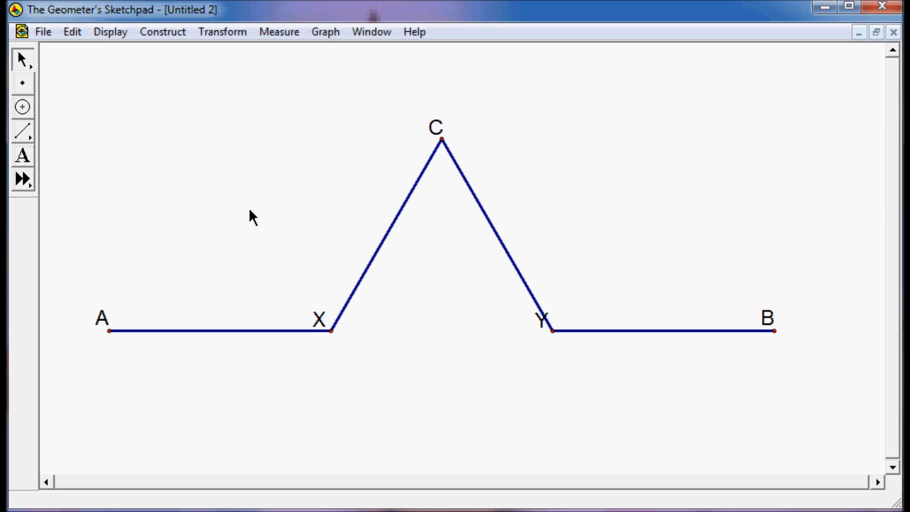
Select points A and B, start an iteration, and map A to A and B to X as the first image.
{"action": "left_click", "coordinate": [109, 331]}
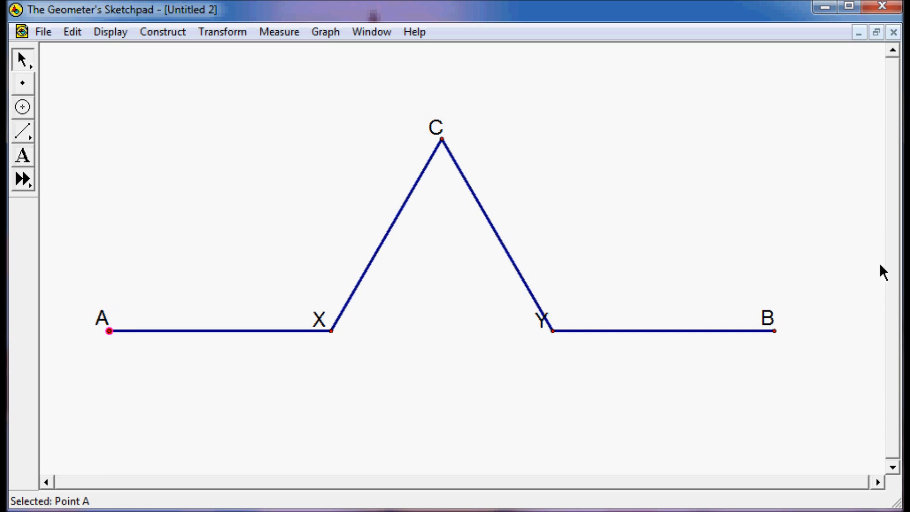
{"action": "left_click", "coordinate": [775, 330]}
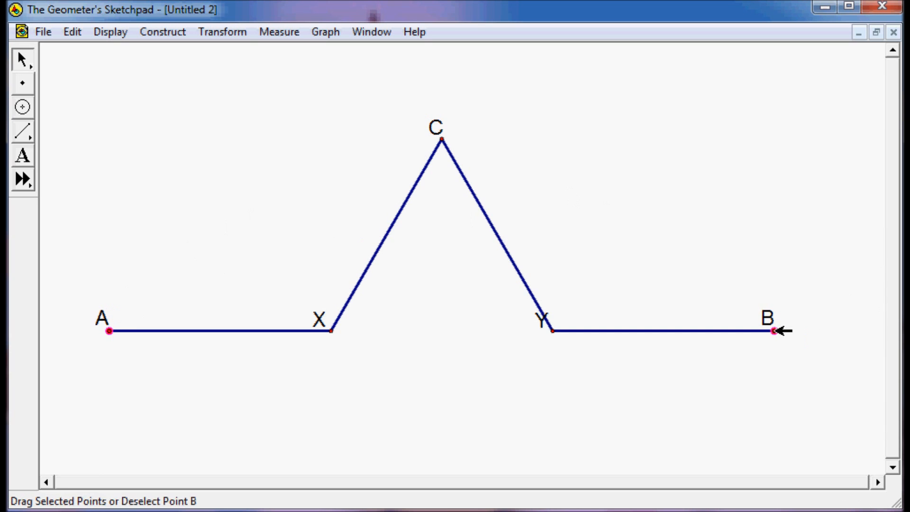
{"action": "left_click", "coordinate": [242, 38]}
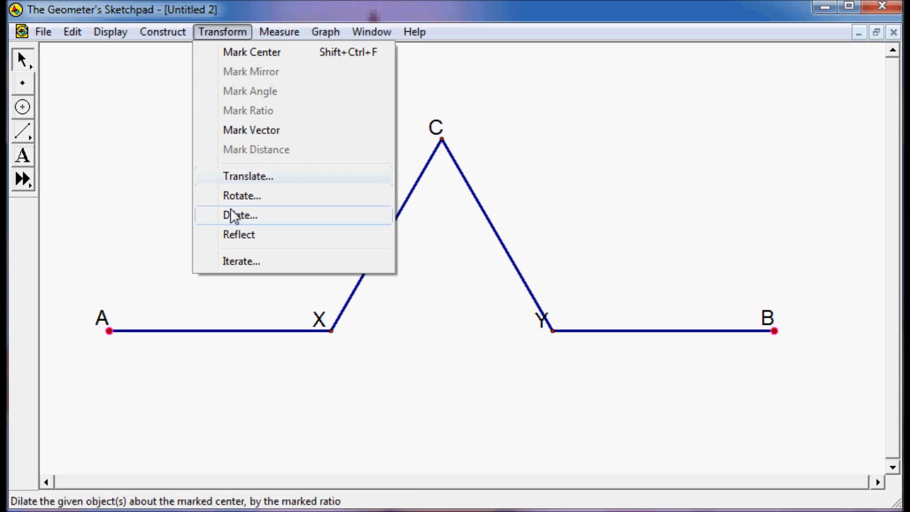
{"action": "left_click", "coordinate": [237, 262]}
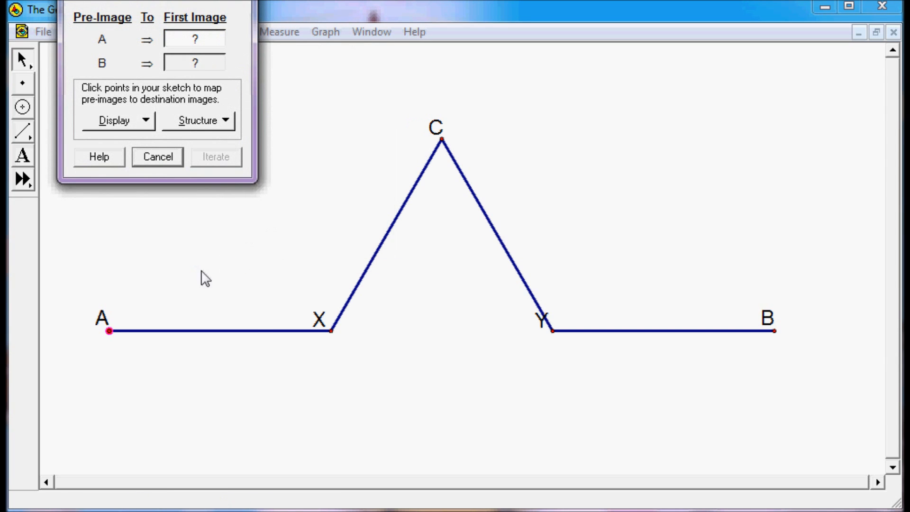
{"action": "left_click", "coordinate": [111, 331]}
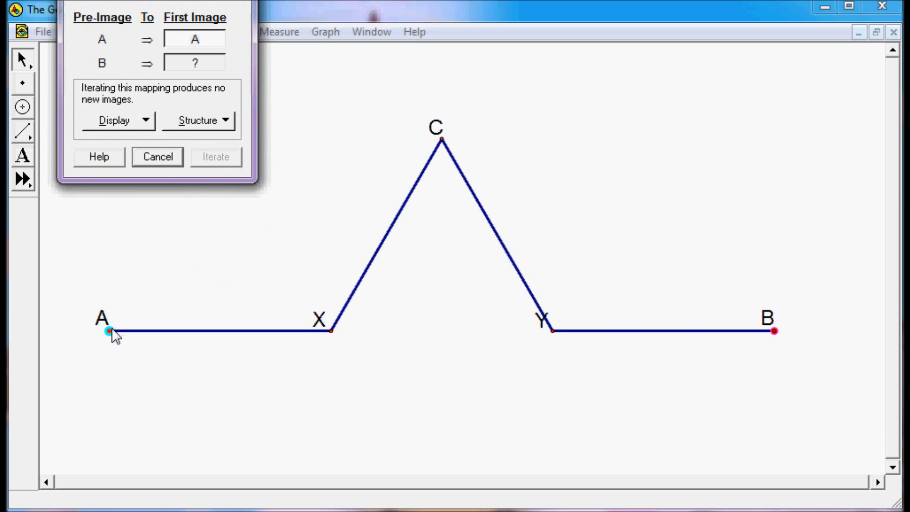
{"action": "left_click", "coordinate": [331, 332]}
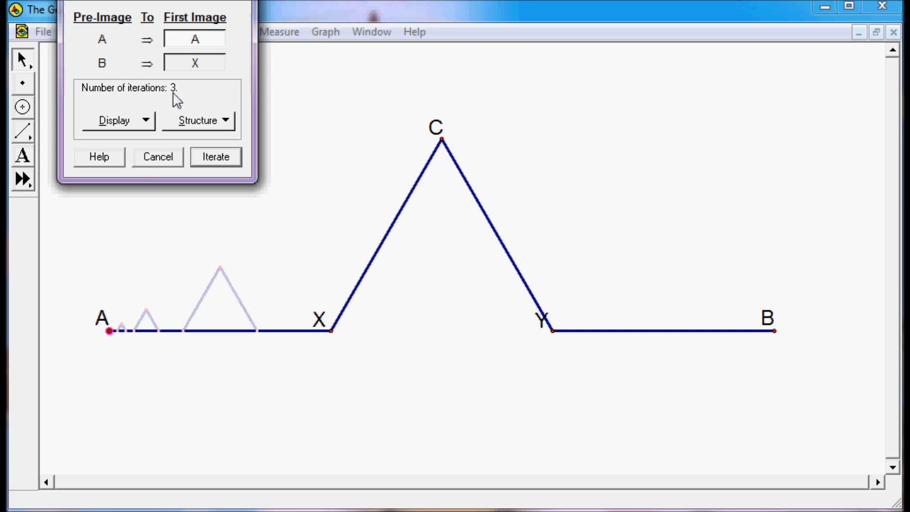
Add a second map sending A to X and B to C.
{"action": "left_click", "coordinate": [197, 122]}
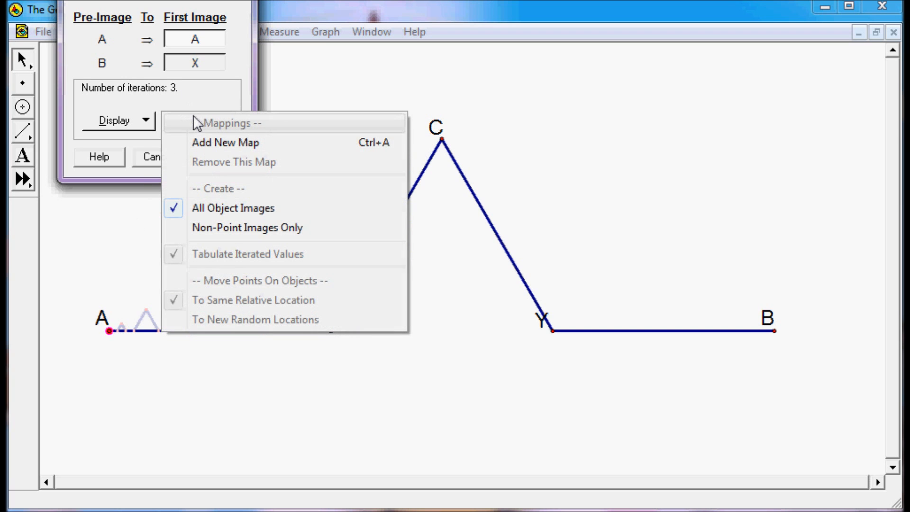
{"action": "left_click", "coordinate": [201, 144]}
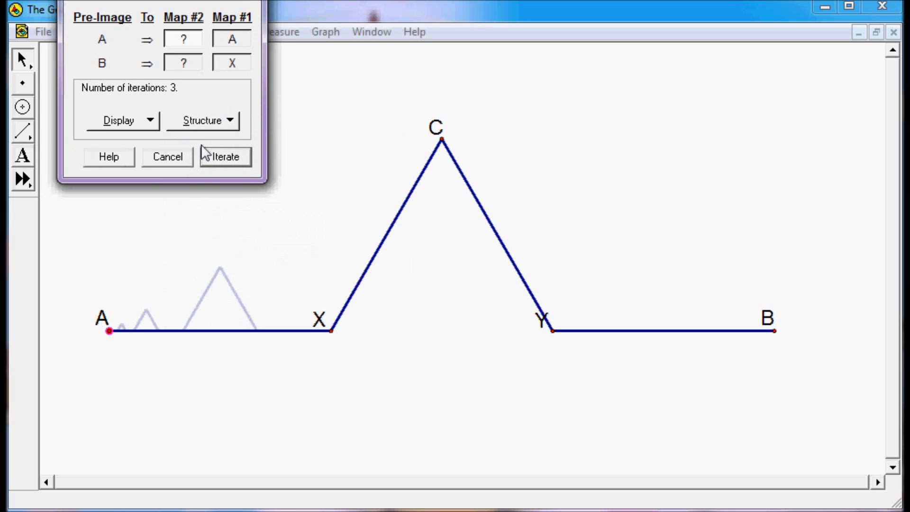
{"action": "left_click", "coordinate": [331, 331]}
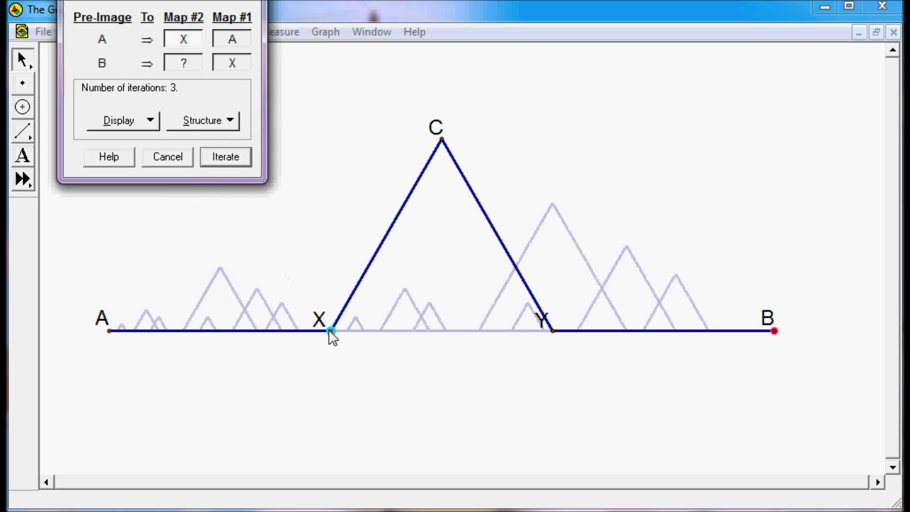
{"action": "left_click", "coordinate": [441, 140]}
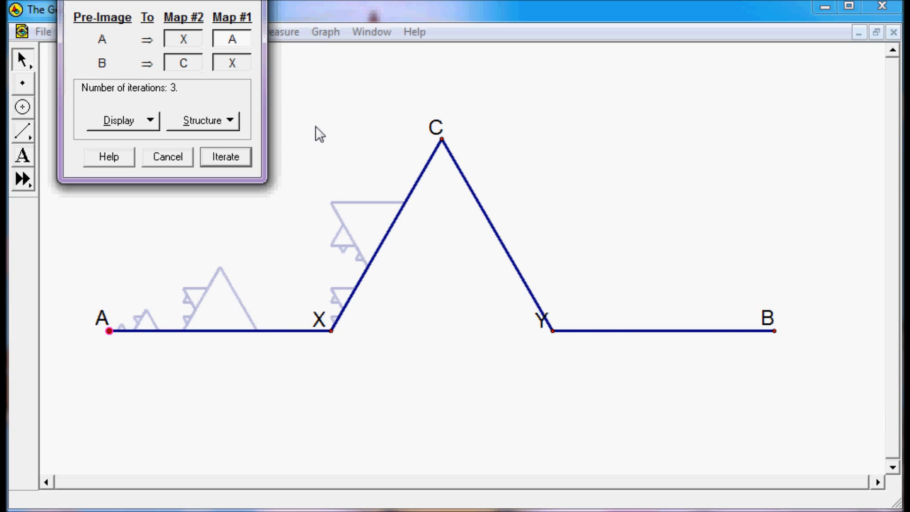
Add a third map sending A to C and B to Y.
{"action": "left_click", "coordinate": [234, 120]}
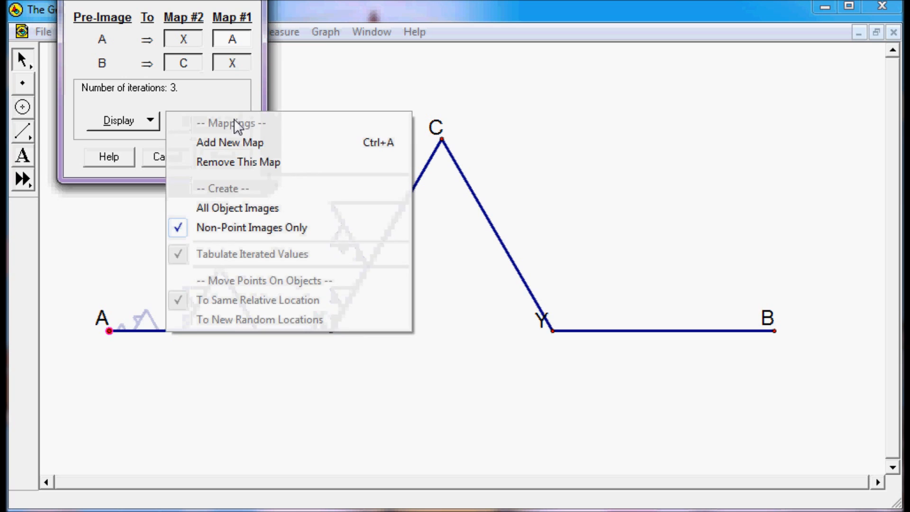
{"action": "left_click", "coordinate": [229, 141]}
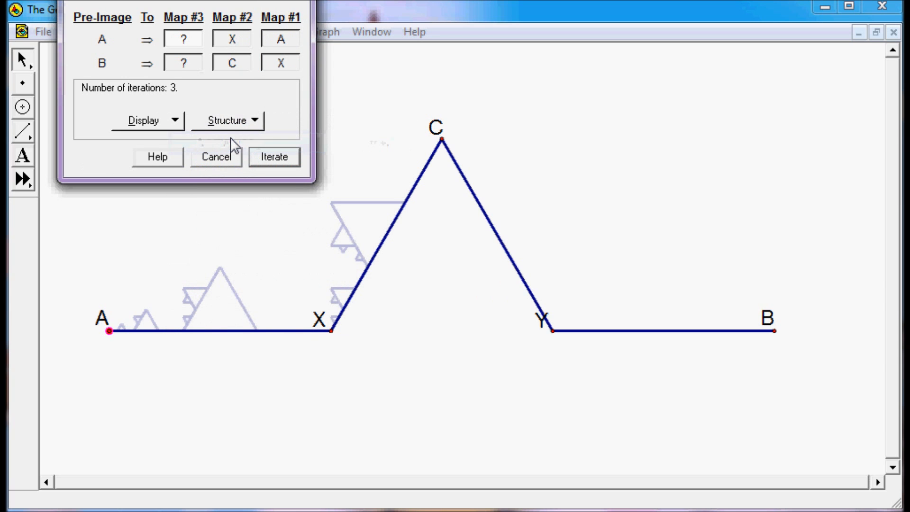
{"action": "left_click", "coordinate": [441, 139]}
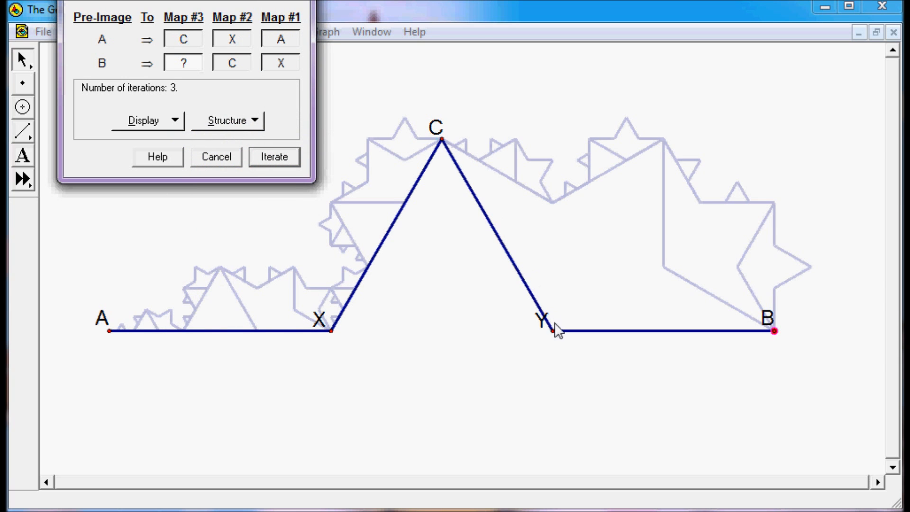
{"action": "left_click", "coordinate": [552, 331]}
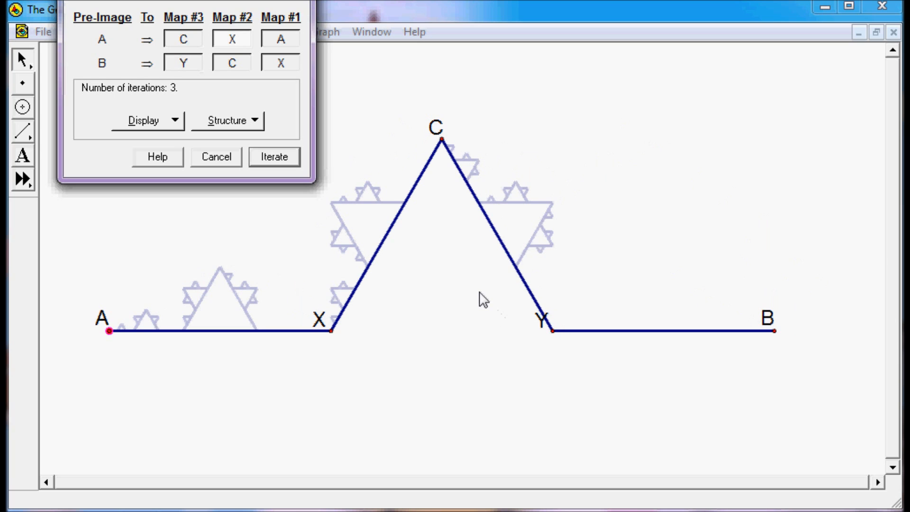
Add a fourth map sending A to Y and B to B.
{"action": "left_click", "coordinate": [254, 121]}
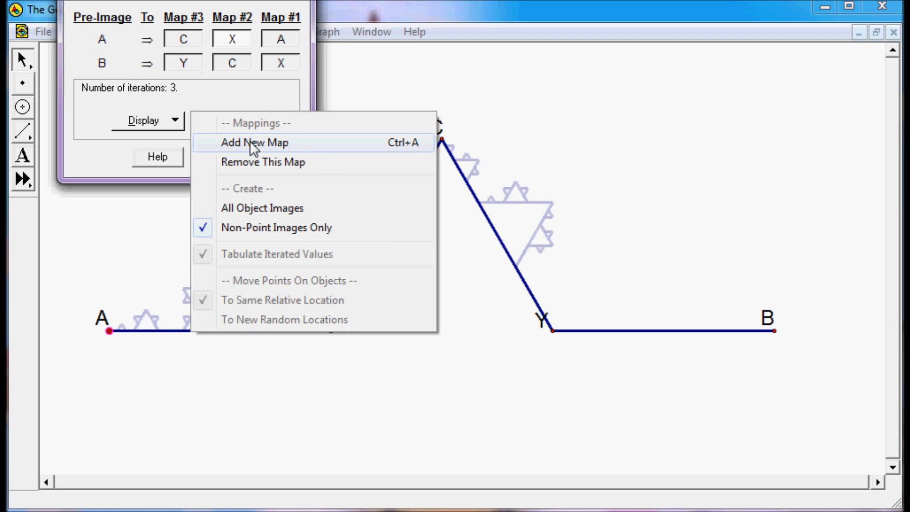
{"action": "left_click", "coordinate": [249, 140]}
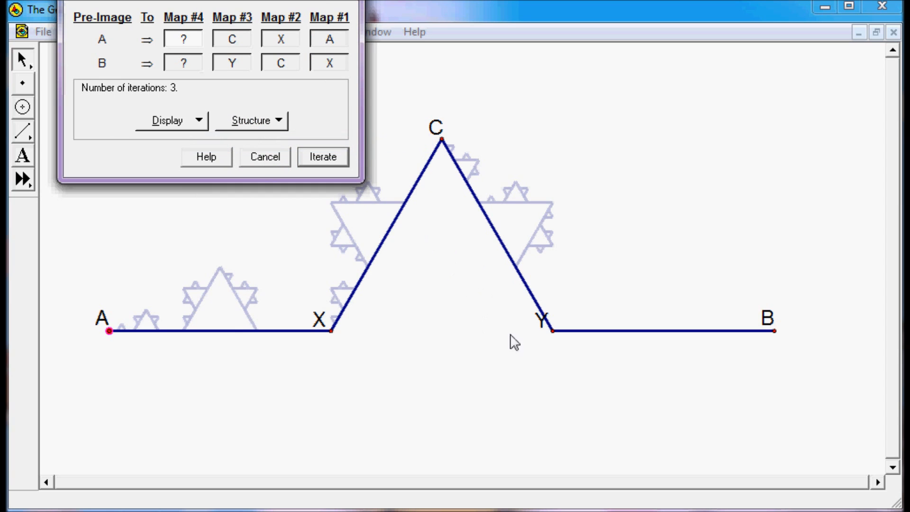
{"action": "left_click", "coordinate": [552, 331]}
{"action": "left_click", "coordinate": [774, 331]}
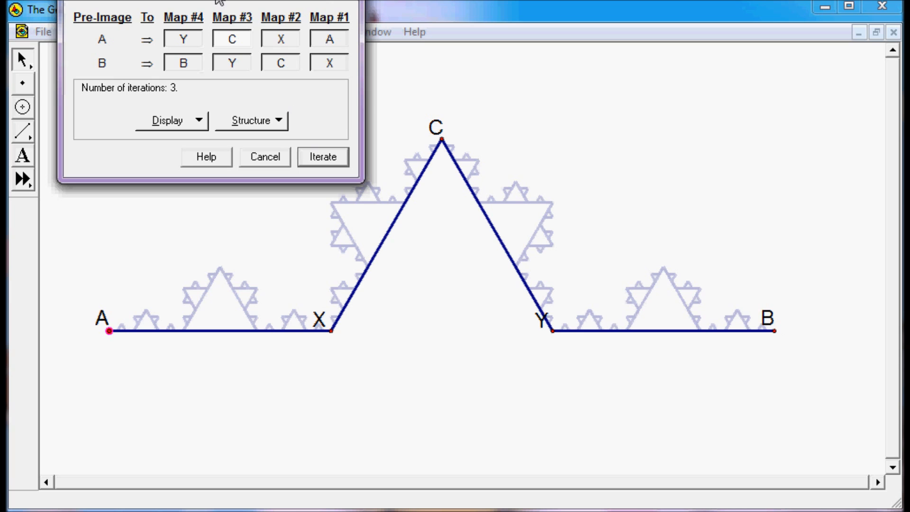
Set the iteration display to Final Iteration Only and apply the iteration.
{"action": "left_click_drag", "start_coordinate": [218, 2], "coordinate": [170, 0]}
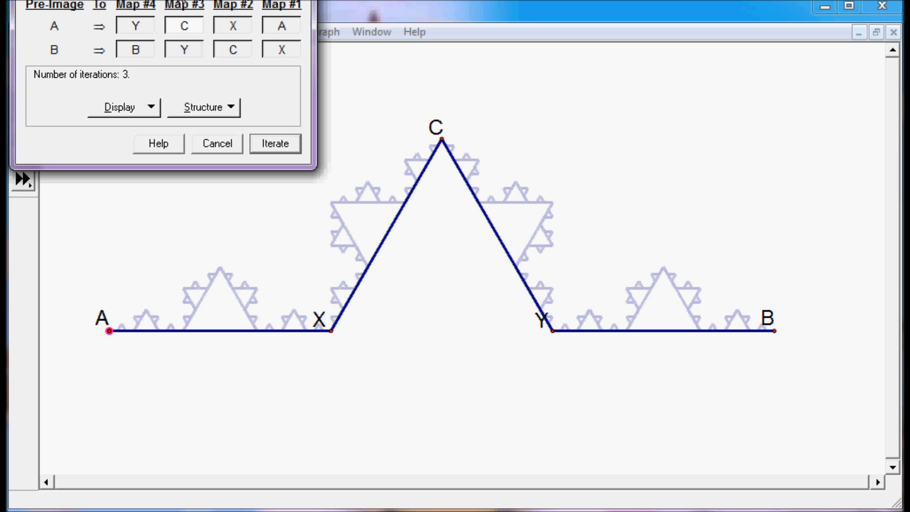
{"action": "left_click_drag", "start_coordinate": [140, 0], "coordinate": [138, 18]}
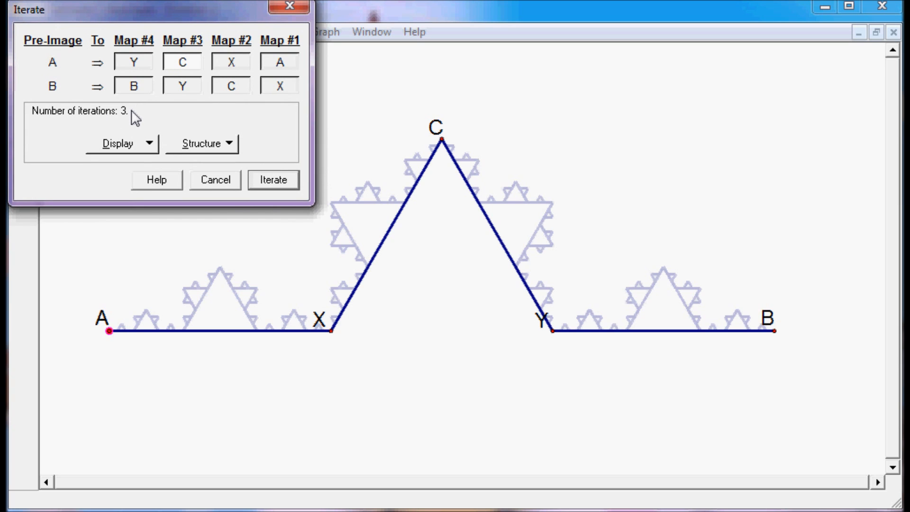
{"action": "left_click", "coordinate": [135, 146]}
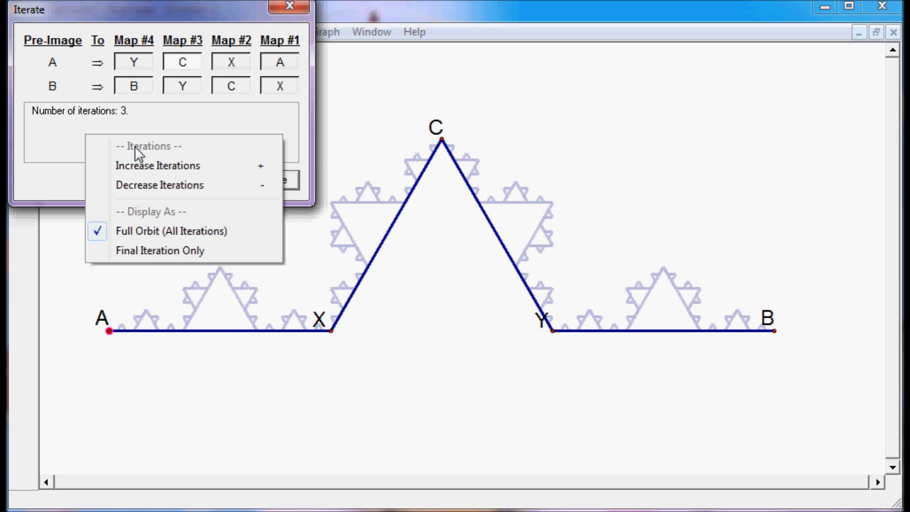
{"action": "left_click", "coordinate": [135, 250]}
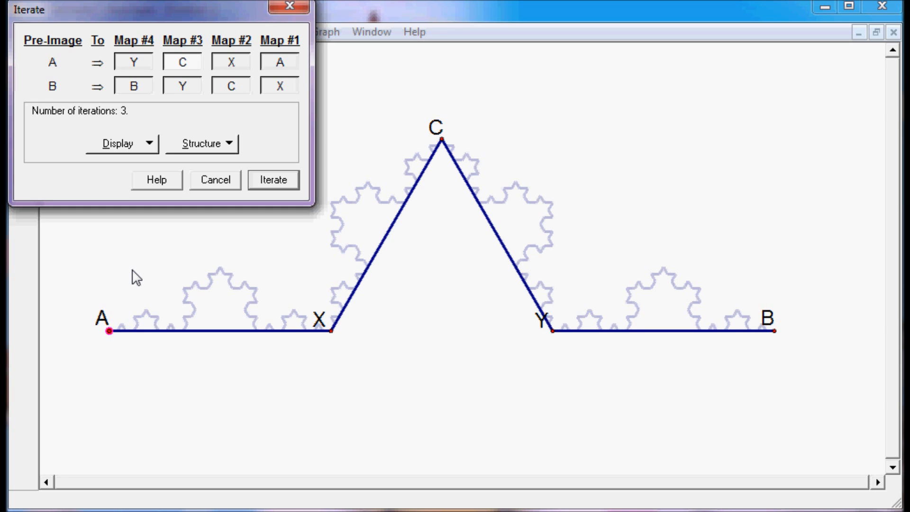
{"action": "left_click", "coordinate": [272, 186]}
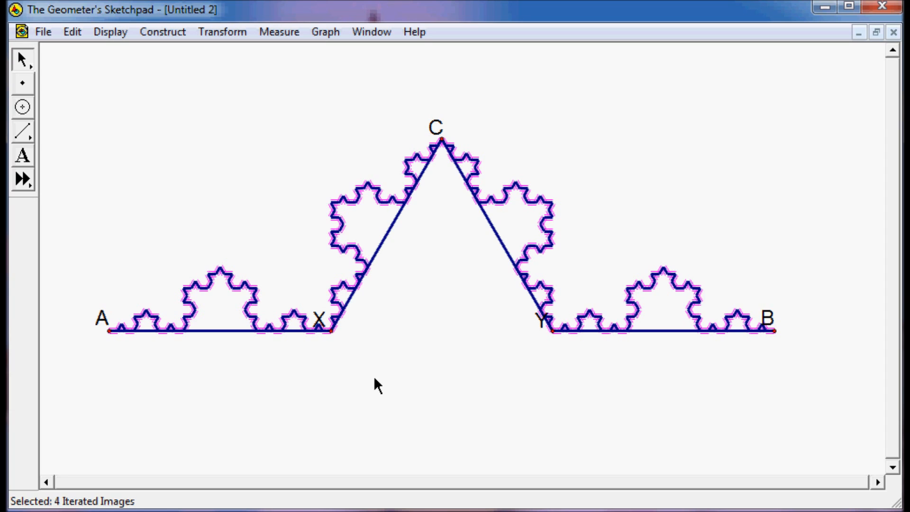
Decrease the number of iterations twice, then increase it four times to deepen the Koch curve.
{"action": "key", "text": "minus"}
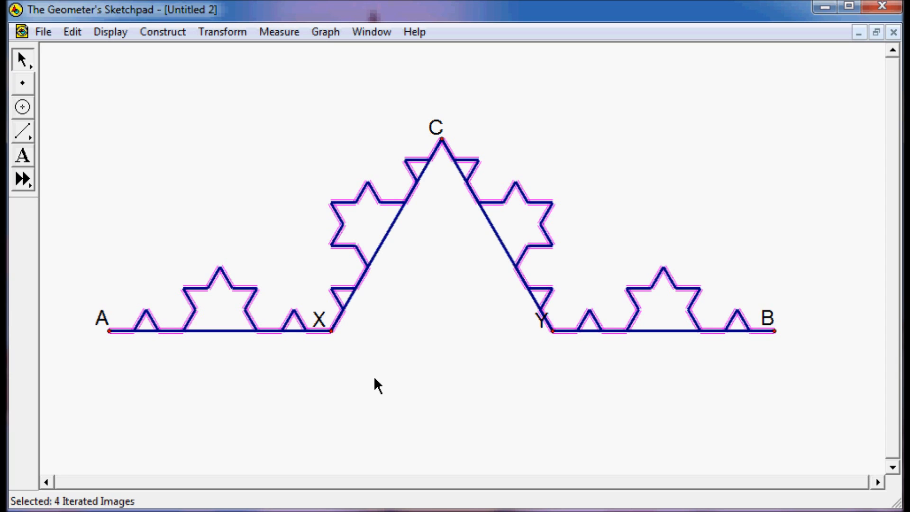
{"action": "key", "text": "minus"}
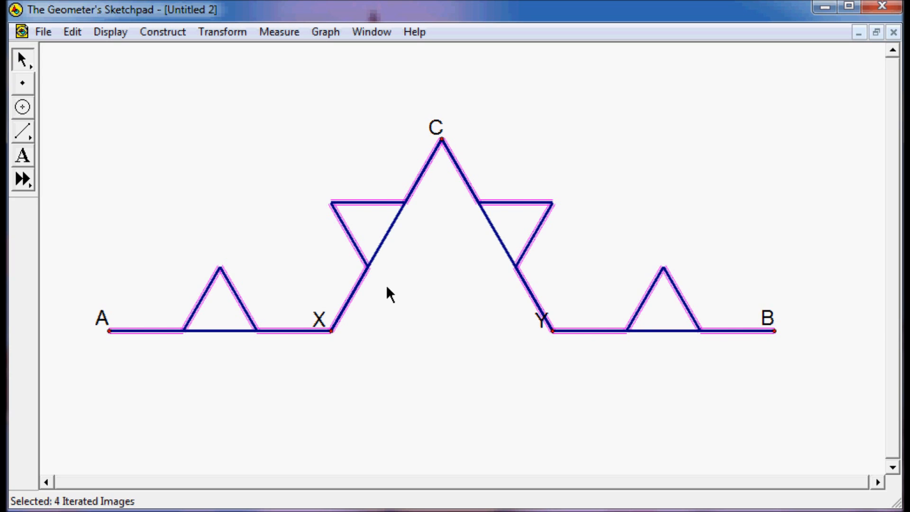
{"action": "key", "text": "plus"}
{"action": "key", "text": "plus"}
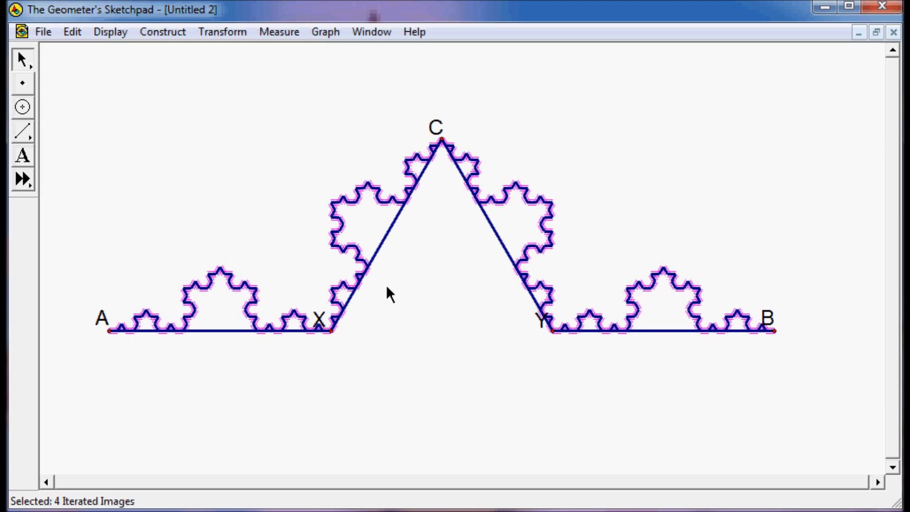
{"action": "key", "text": "plus"}
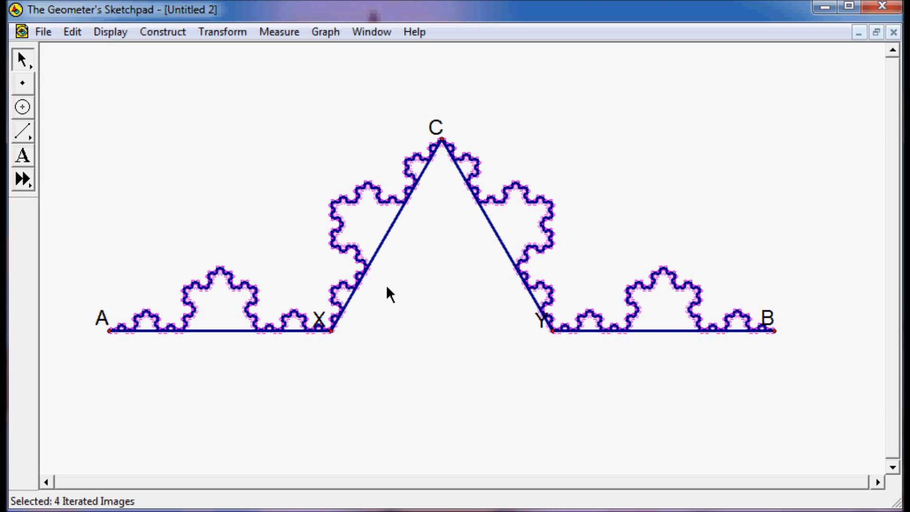
{"action": "key", "text": "plus"}
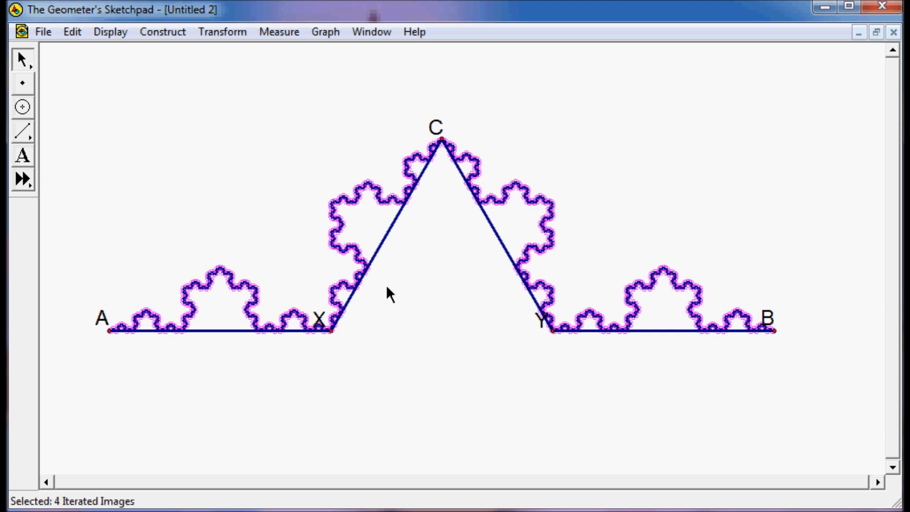
Drag endpoint B right and endpoint A left to stretch the Koch curve across the sketch.
{"action": "left_click_drag", "start_coordinate": [775, 331], "coordinate": [881, 333]}
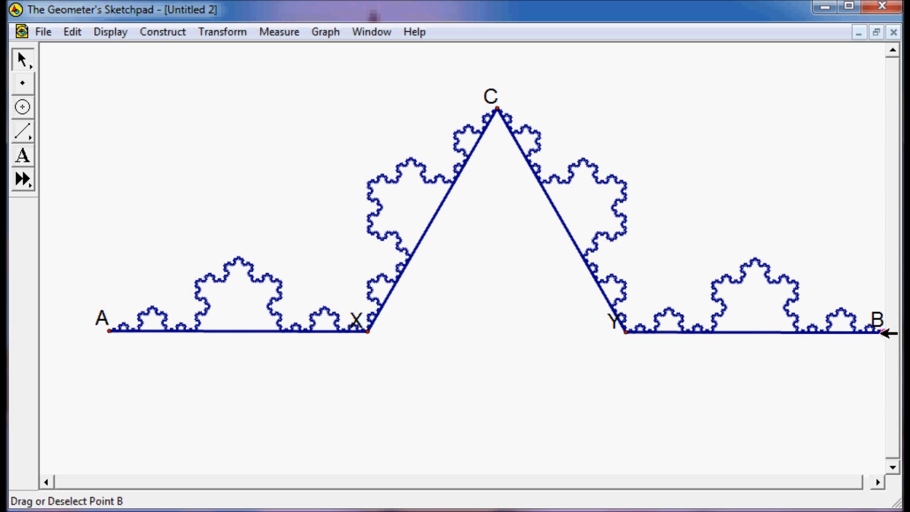
{"action": "left_click_drag", "start_coordinate": [109, 331], "coordinate": [46, 340]}
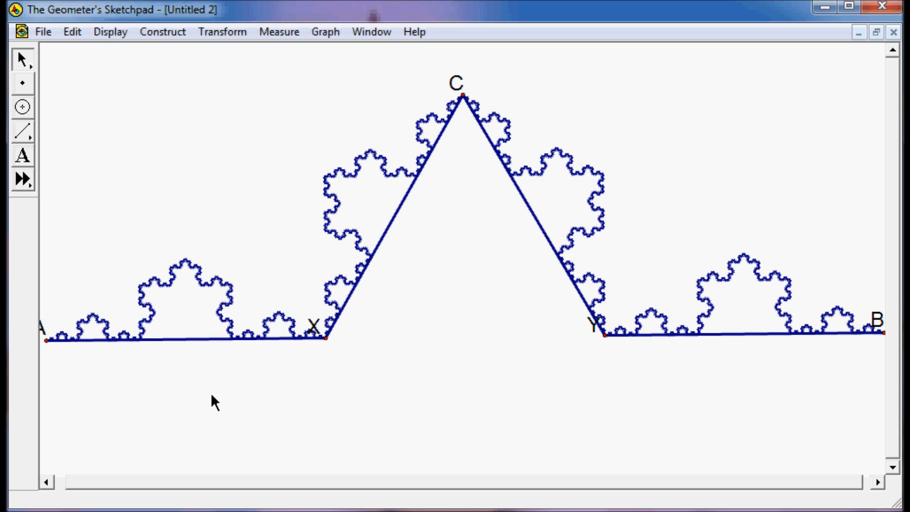